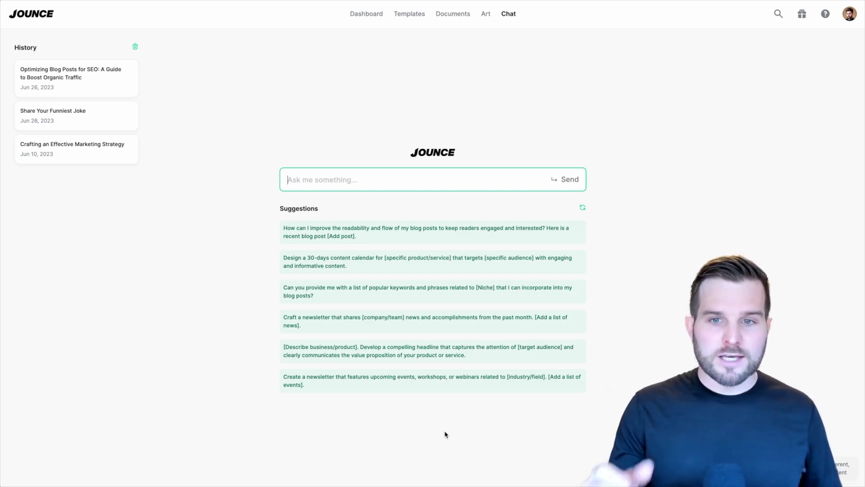
- Refresh the suggestions twice and load the 'Write a newsletter that highlights the latest [product/service] updates' prompt
click(583, 210)
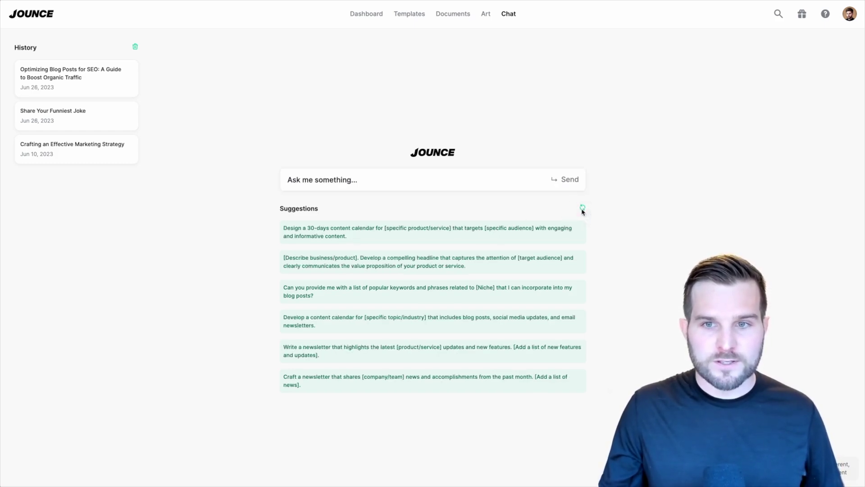
click(582, 209)
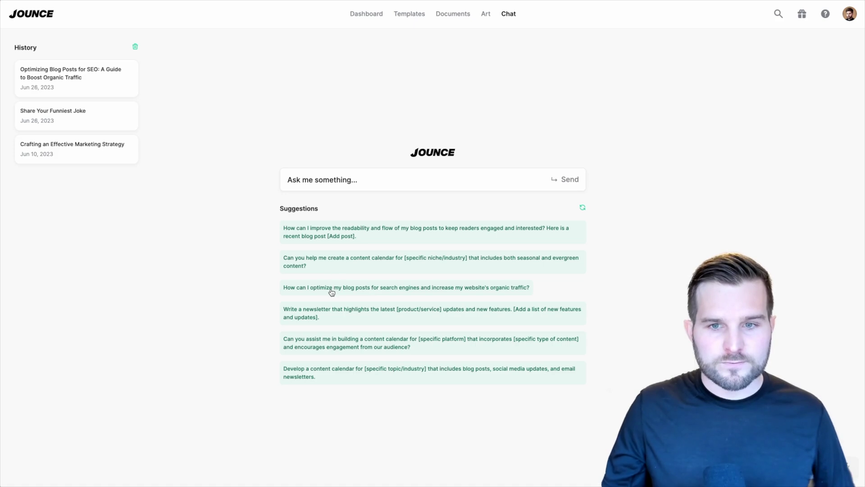
click(330, 310)
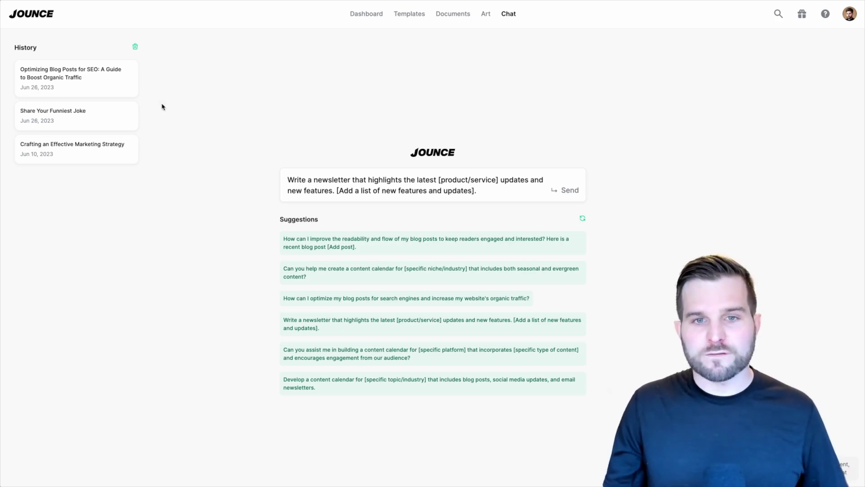
- Replace the prompt placeholders with 'Jounce AI' and 'Jounce AI Chat.' and paste in the product description
drag(439, 180, 499, 180)
text(Jounce)
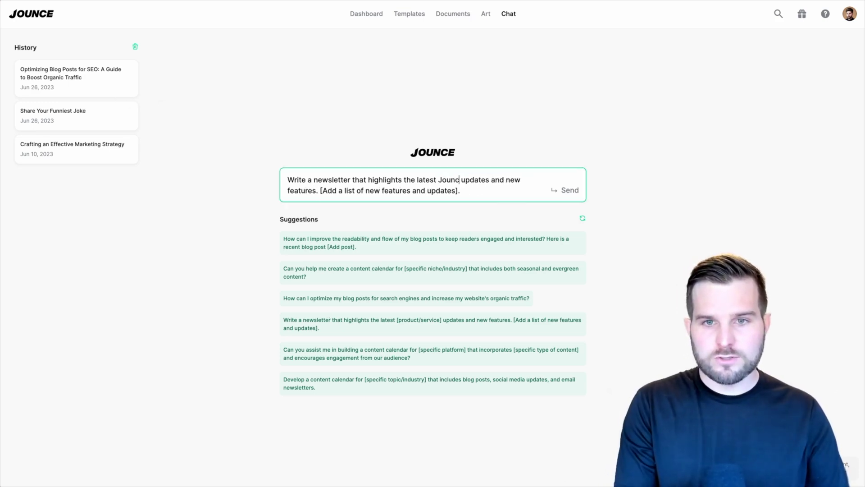
text( AI)
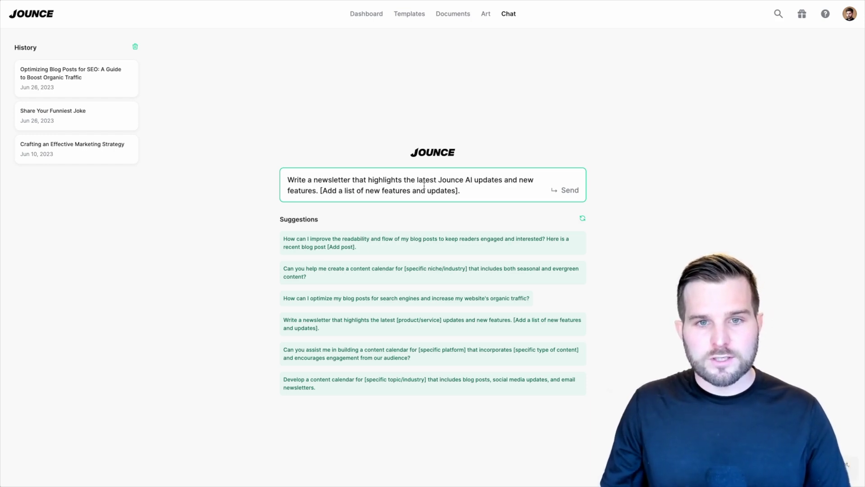
drag(460, 190, 320, 190)
text(Jounce AI Chat.)
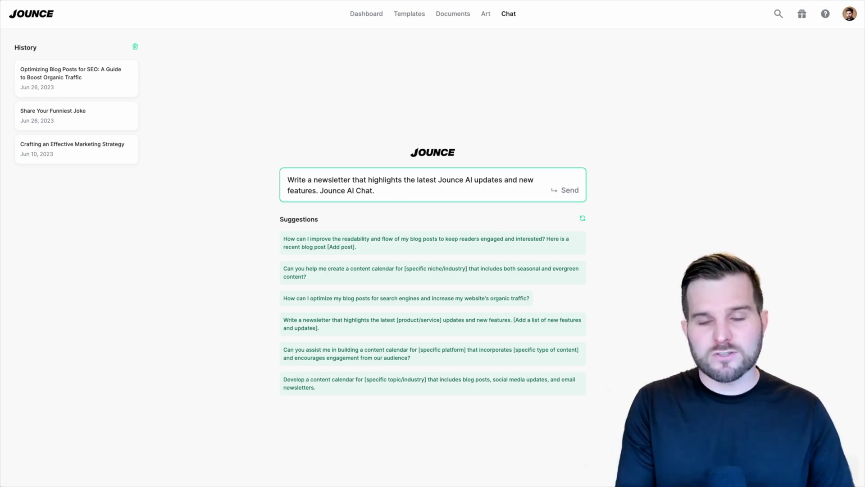
text(Jounce is an AI marketing tool for copywriting and artwork.)
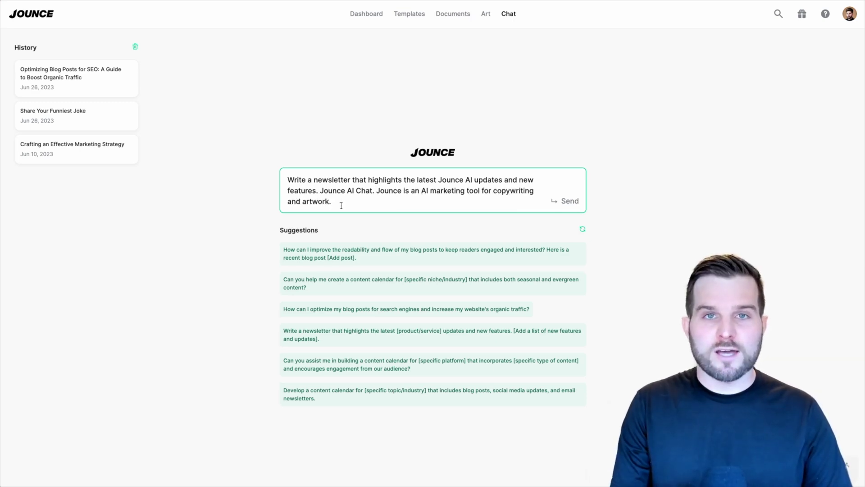
- Send the newsletter prompt, then ask for a rewrite about the Jounce Chat feature only
key(Return)
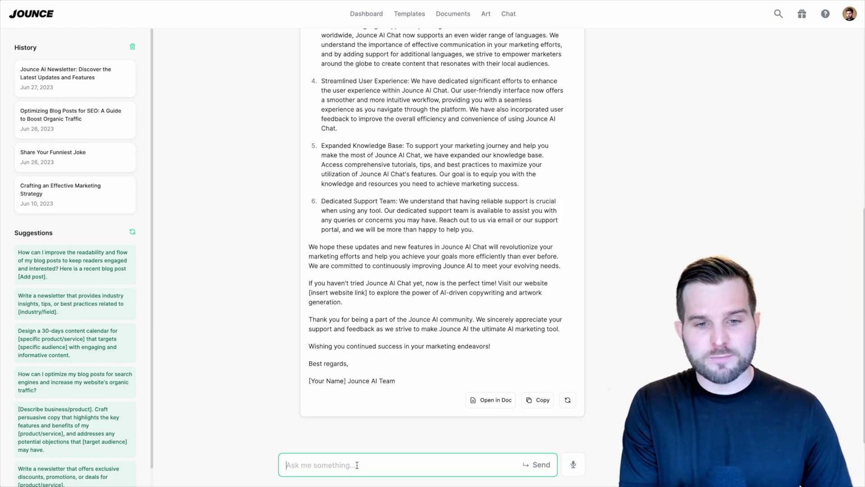
text(Plea)
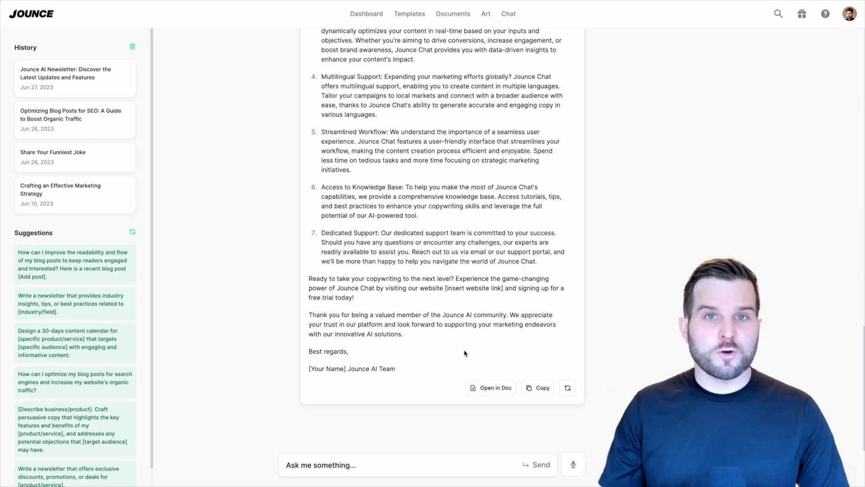
scroll(471, 338, up, 20)
scroll(388, 151, down, 8)
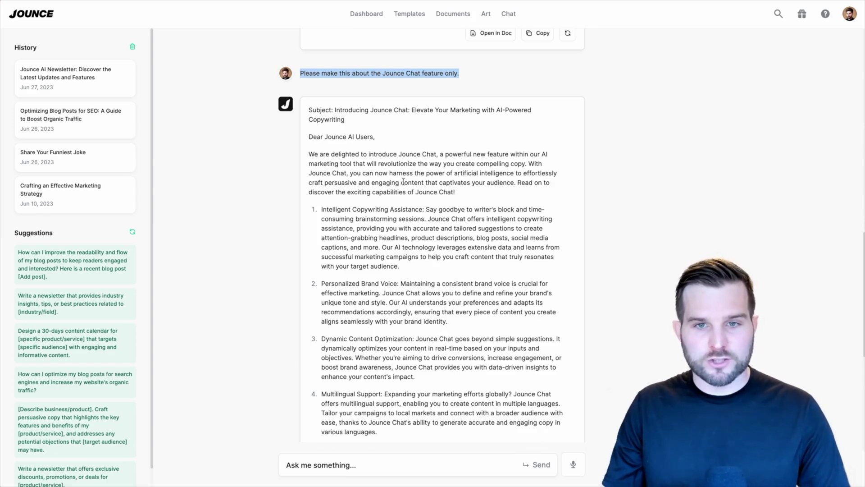
- Ask Jounce to 'Make this much shorter and less formal'
scroll(388, 226, down, 7)
click(362, 468)
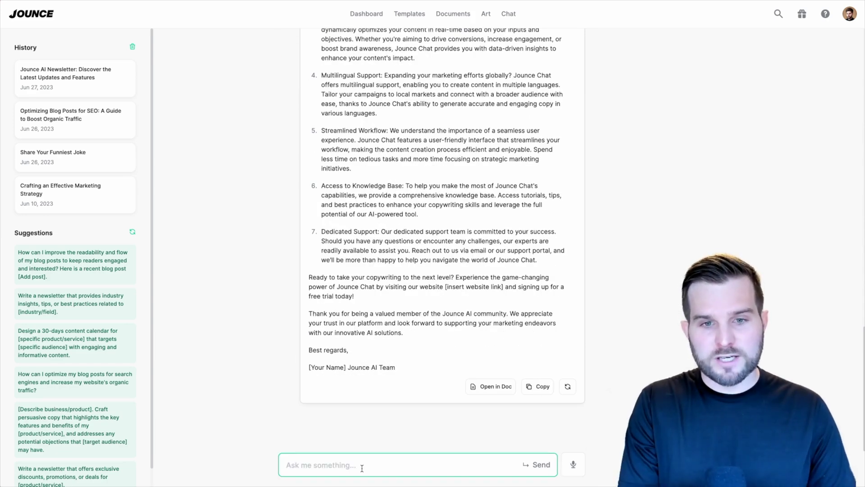
text(Make this much shorter and less formal)
key(Return)
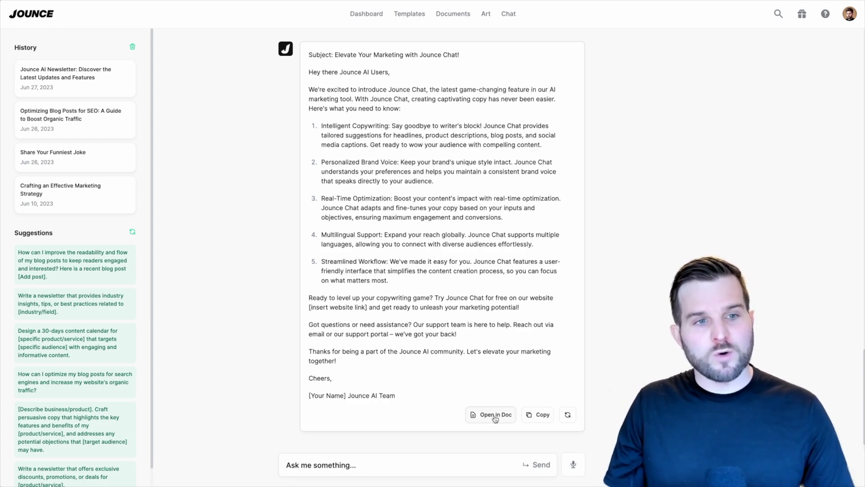
- Delete the Share Your Funniest Joke and Crafting an Effective Marketing Strategy chats from history
mouse_move(119, 173)
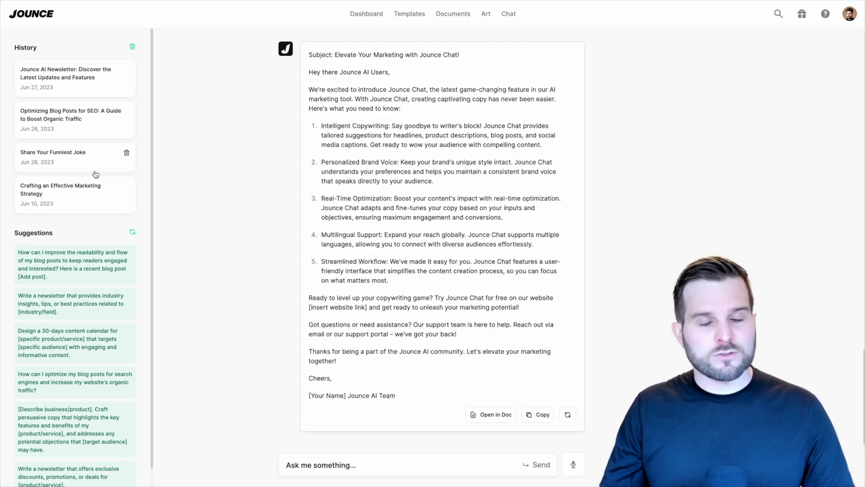
scroll(316, 186, up, 1)
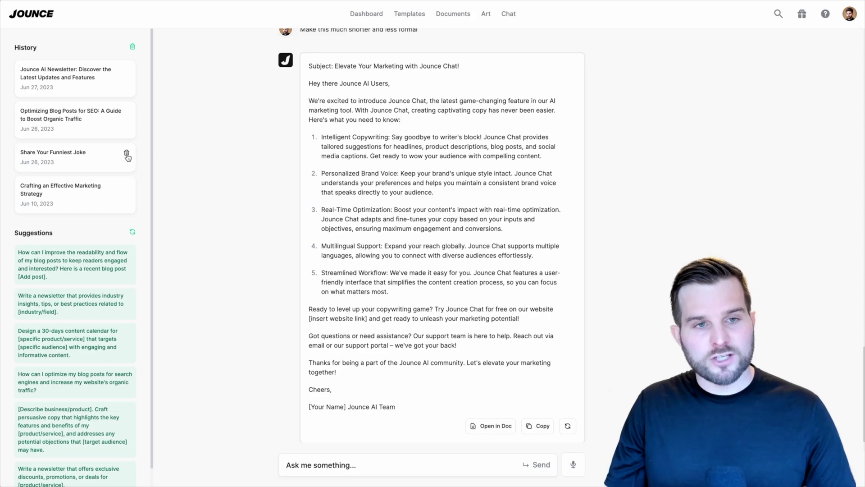
click(127, 155)
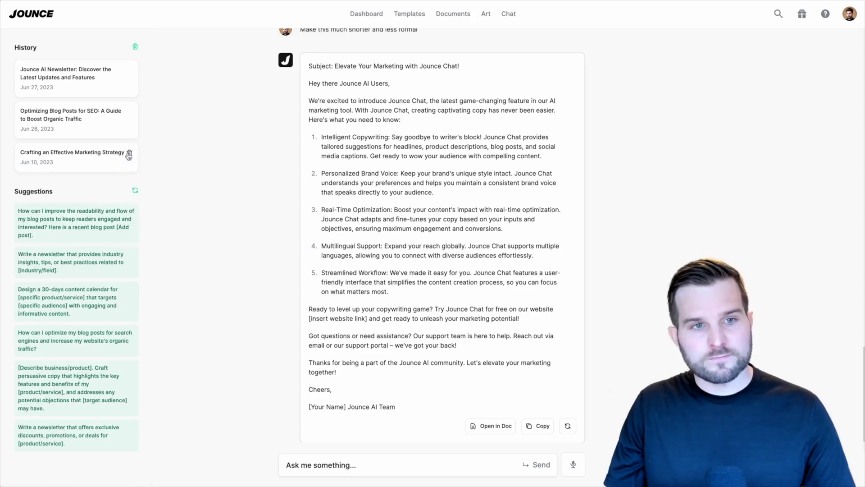
click(128, 154)
- Refresh the suggested prompts and copy the shortened newsletter text
click(135, 156)
scroll(475, 349, down, 1)
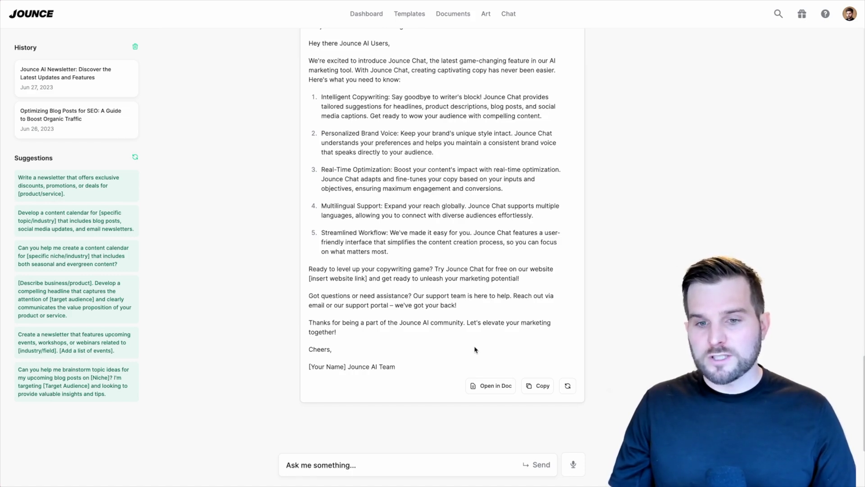
click(543, 386)
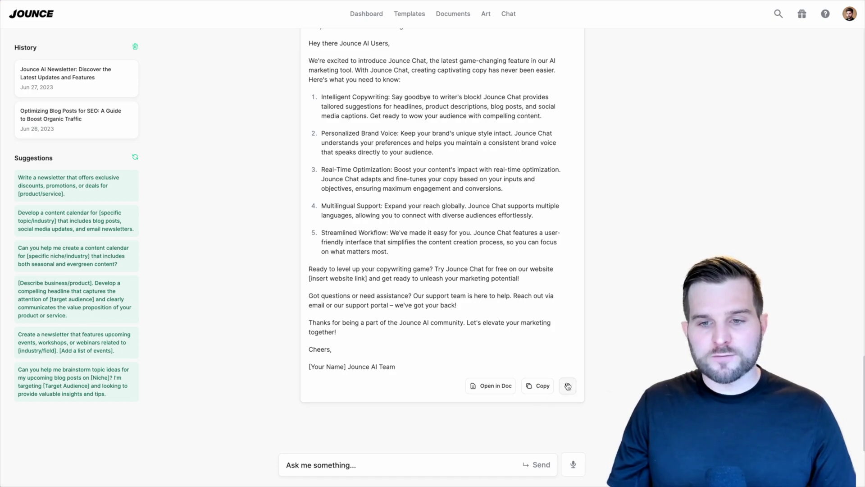
- Regenerate the reply, compare versions 1 and 2, and keep the 'Elevate Your Copywriting' version
click(568, 386)
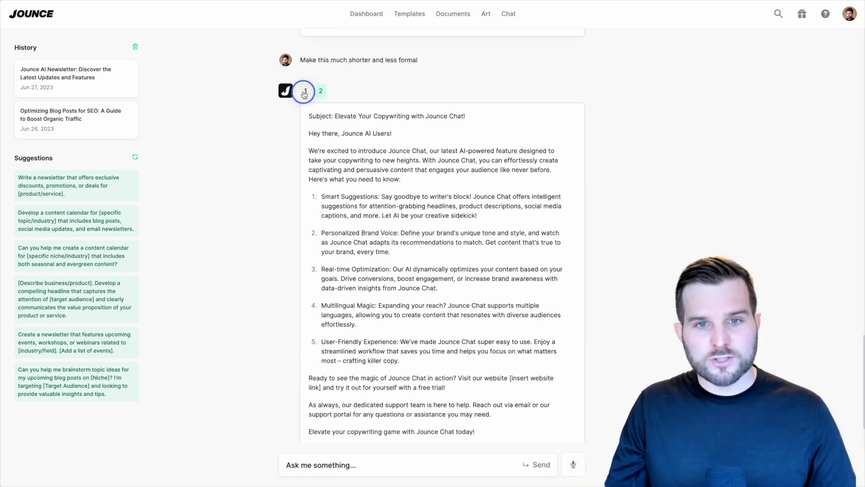
click(306, 91)
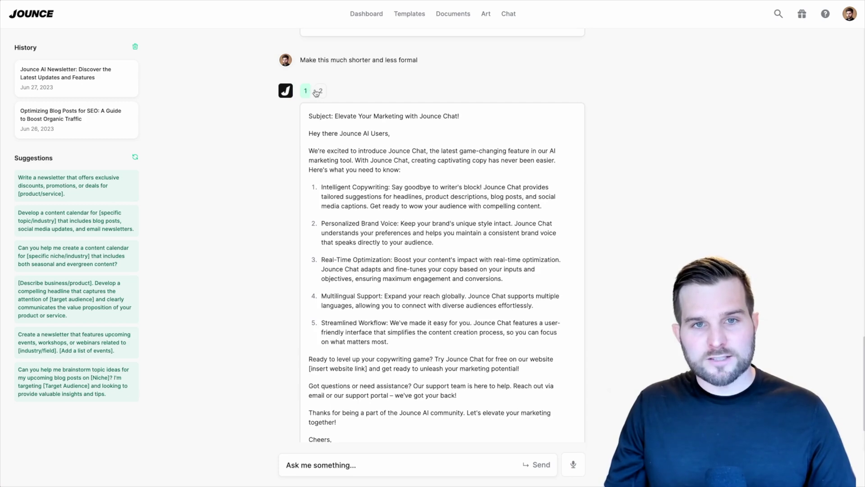
click(320, 91)
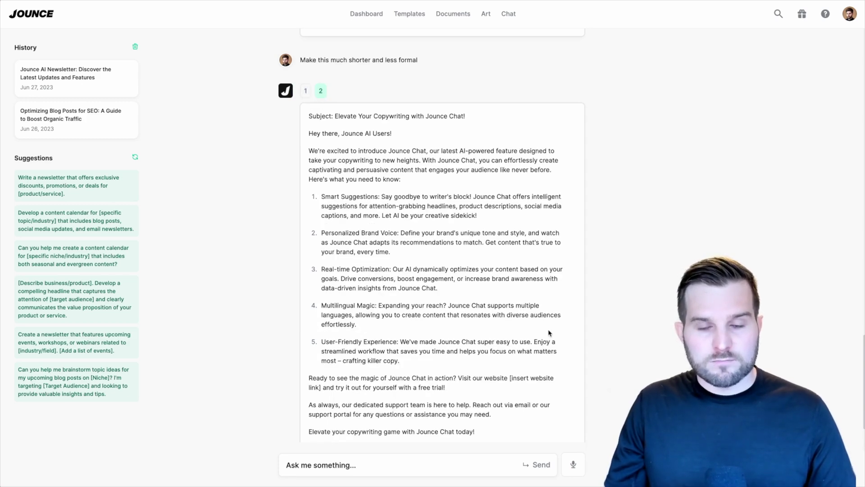
scroll(548, 332, down, 3)
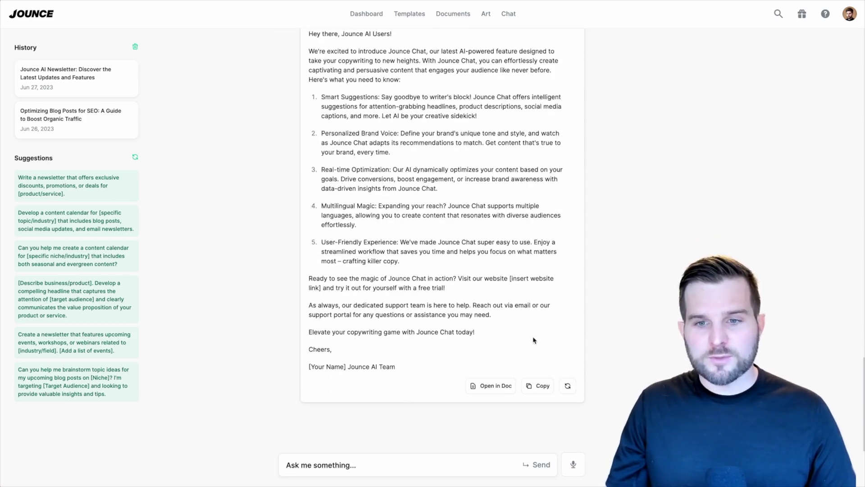
- Open the 'Elevate Your Copywriting with Jounce Chat!' reply as a document and edit list item 5
click(498, 390)
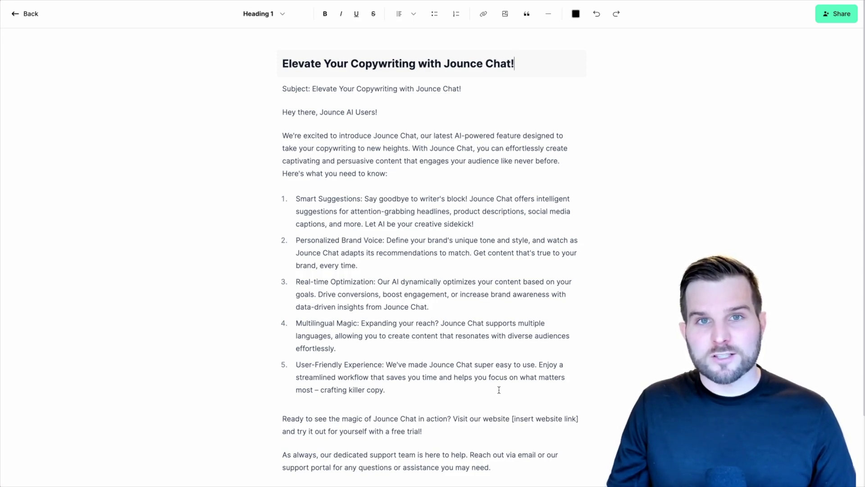
click(412, 394)
- Leave the newsletter document for the Documents list and return to the Chat page
click(30, 14)
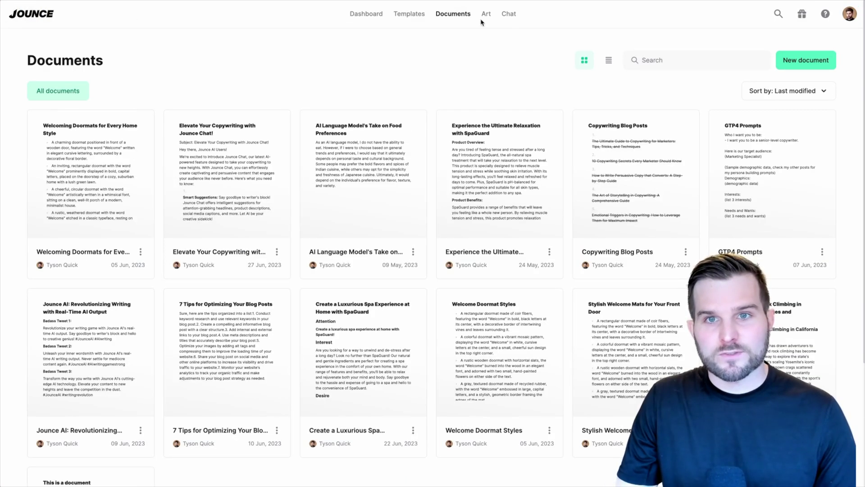
click(508, 14)
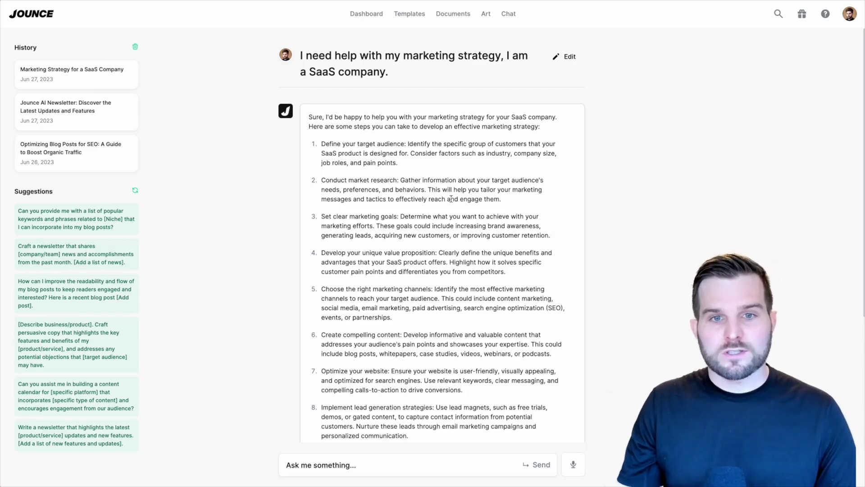
- Ask 'What is the most important thing here' about the SaaS marketing steps
scroll(451, 199, down, 1)
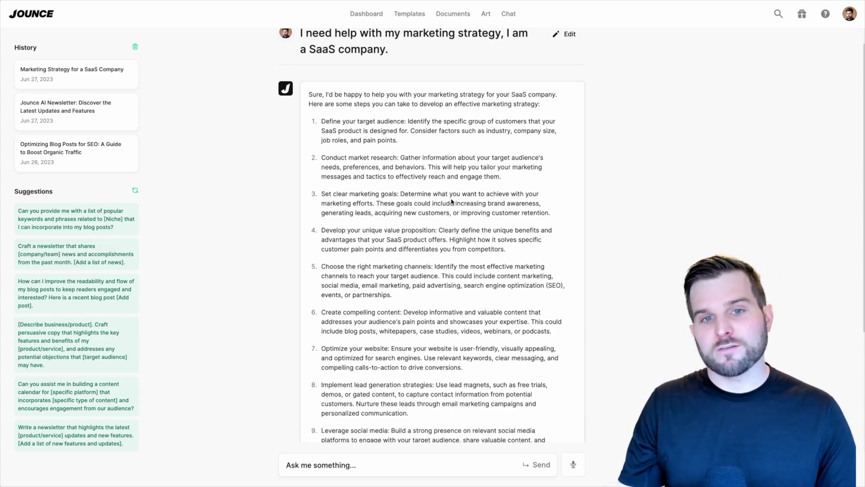
scroll(452, 201, down, 1)
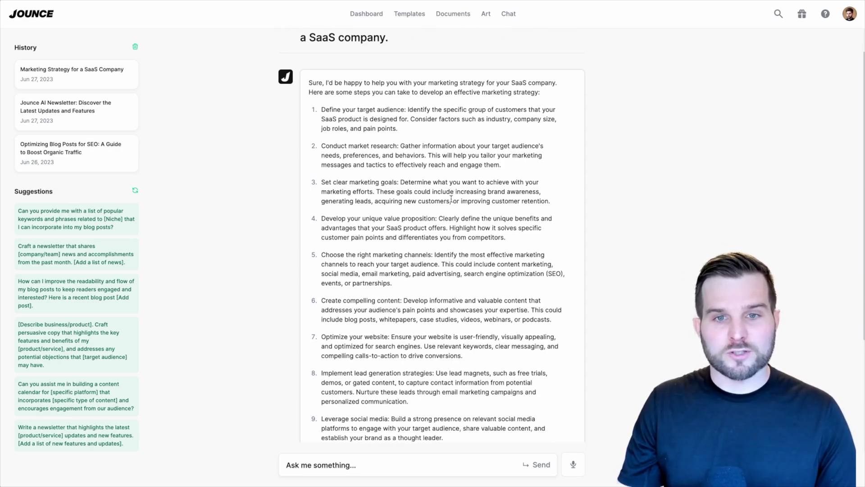
scroll(451, 200, down, 6)
click(389, 458)
text(What i)
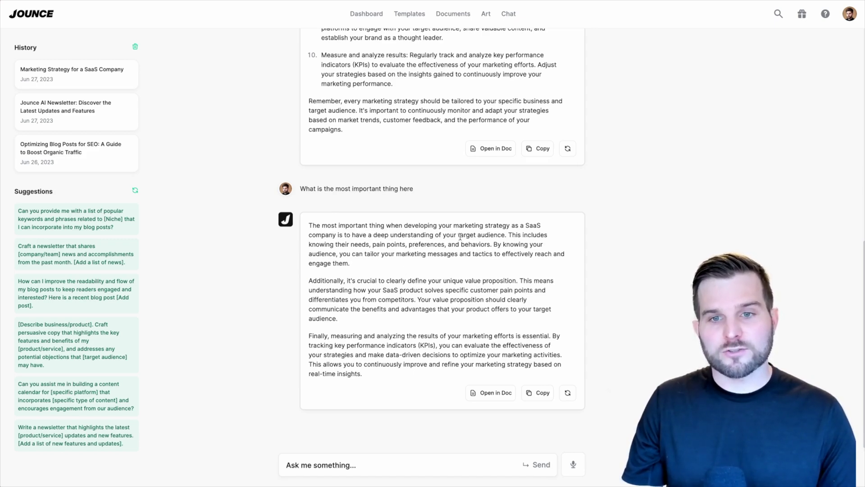
- Send 'Break the steps of how to define my target audience'
click(411, 463)
text(Break the steps of how to define my target audience)
key(Return)
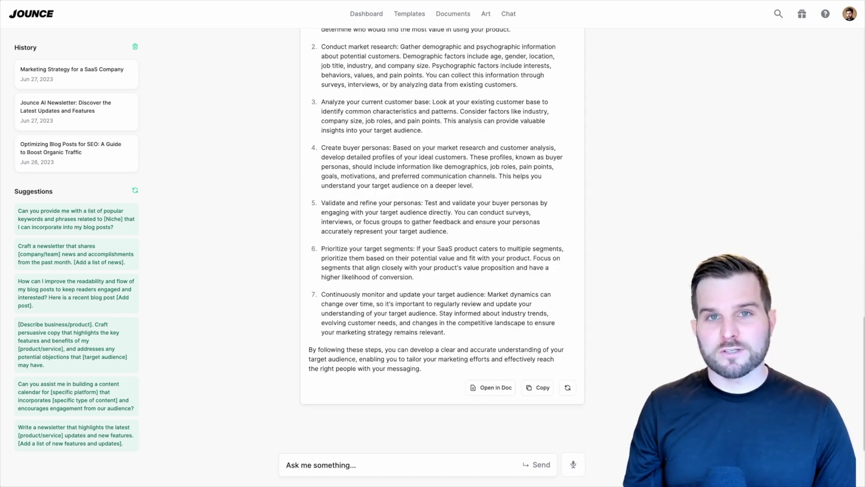
- Dictate a request for a target-audience profile template, then scroll through and select part of the answer
click(404, 471)
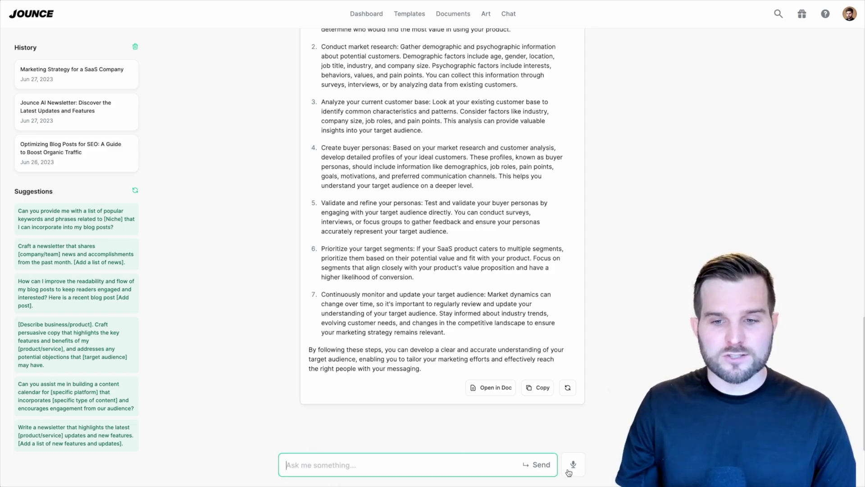
click(572, 468)
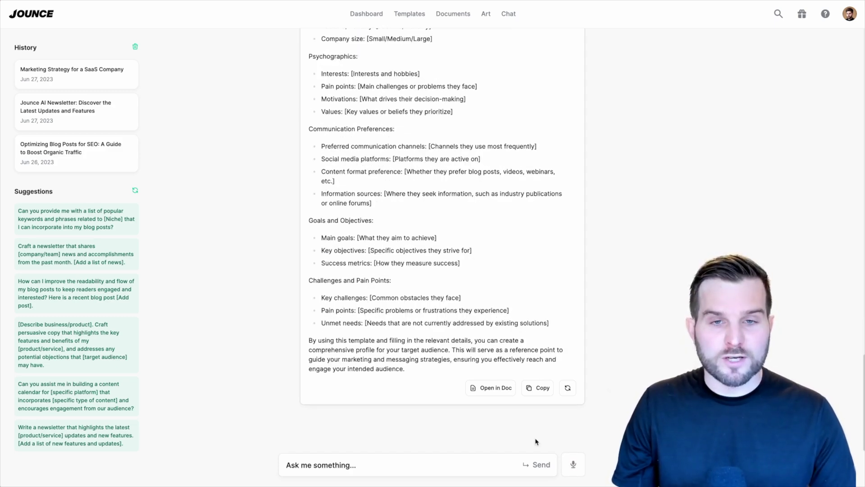
scroll(537, 441, up, 3)
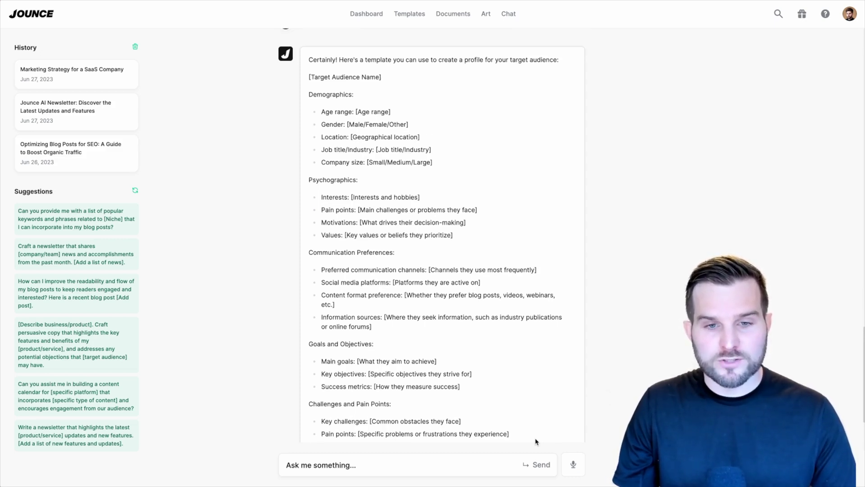
scroll(537, 442, down, 2)
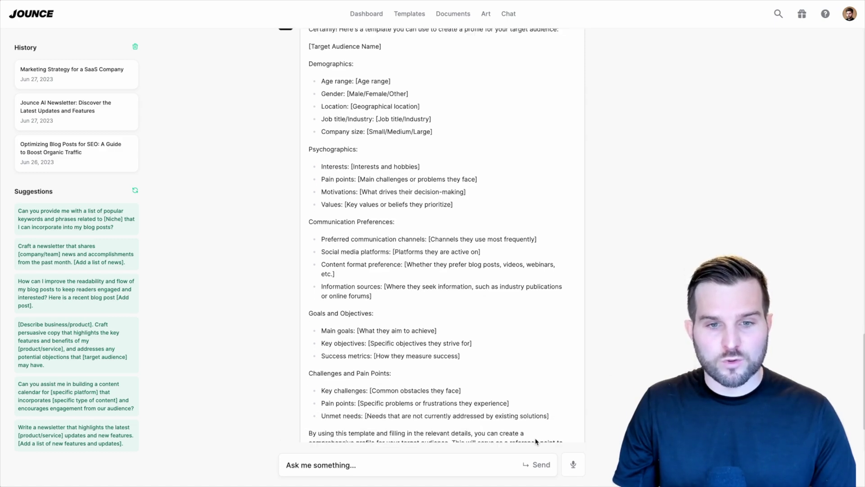
drag(482, 378, 369, 373)
scroll(473, 384, down, 3)
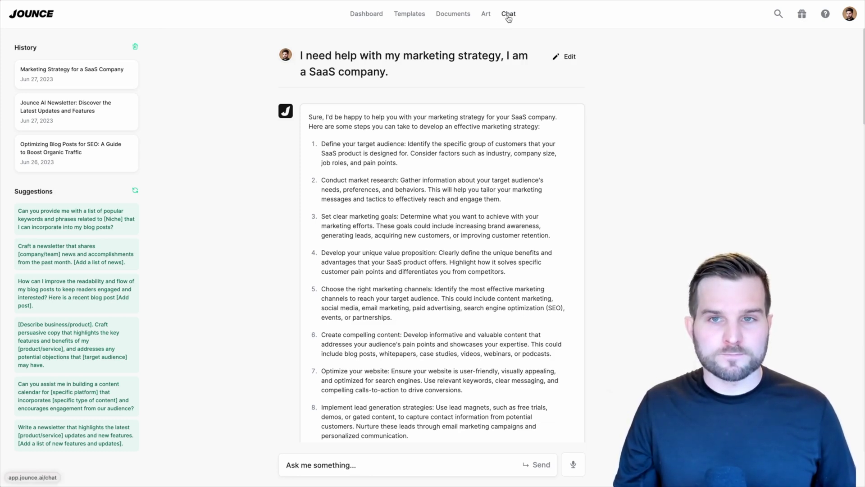
- Start a new chat prefilled with 'I need help with my marketing strategy, I am a SaaS company.'
click(508, 19)
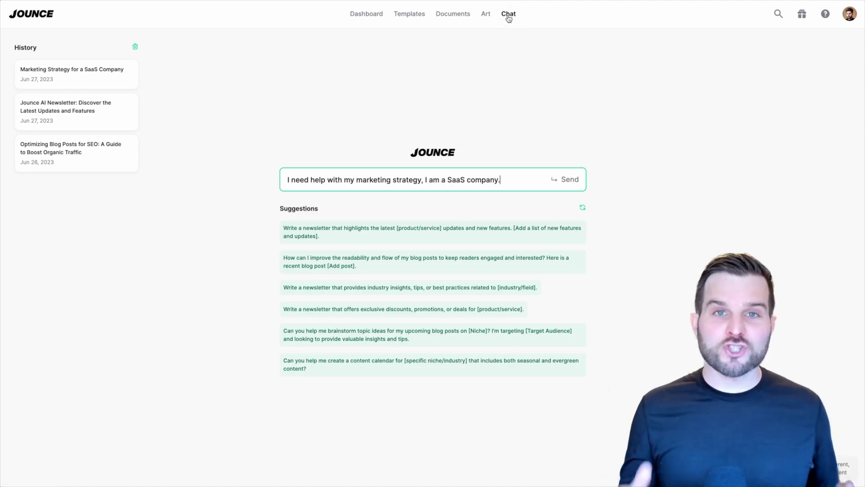